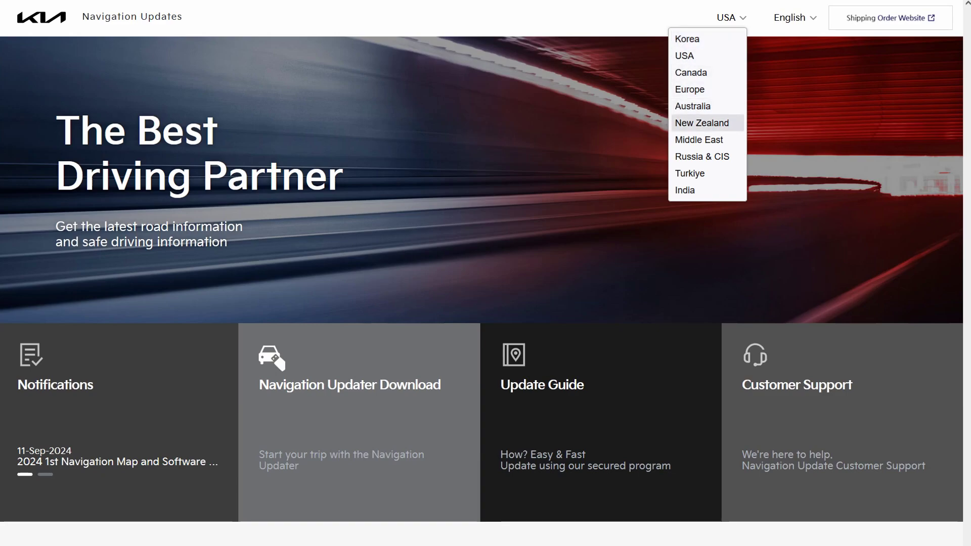
- Close the country list with USA kept, and confirm English as the site language
click(685, 56)
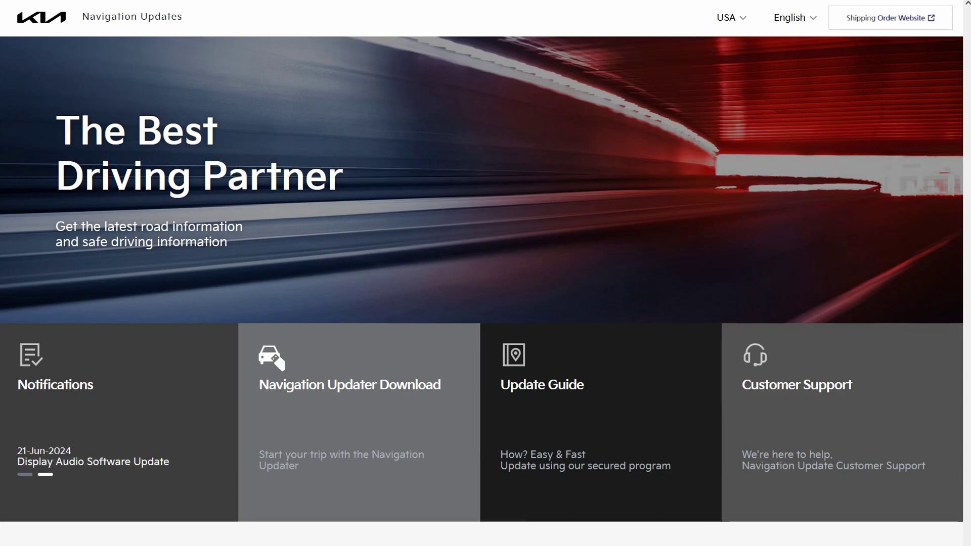
click(790, 18)
click(781, 39)
- Open Navigation Updater Download via Start here and download the Windows installer
click(247, 361)
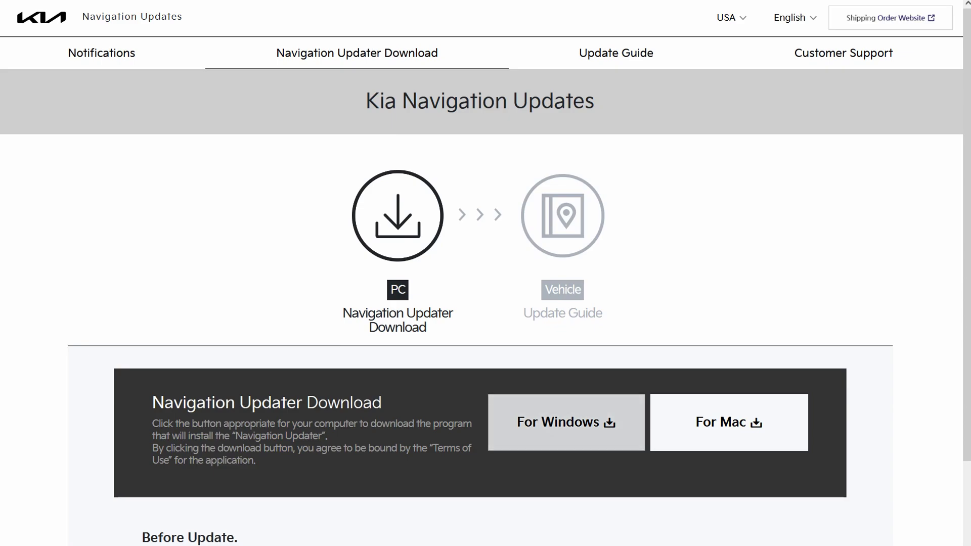
click(567, 422)
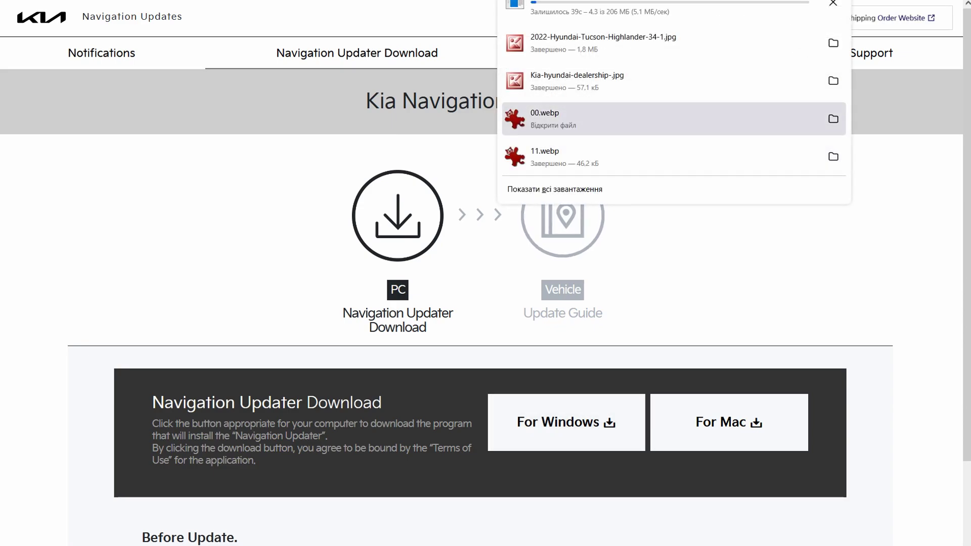